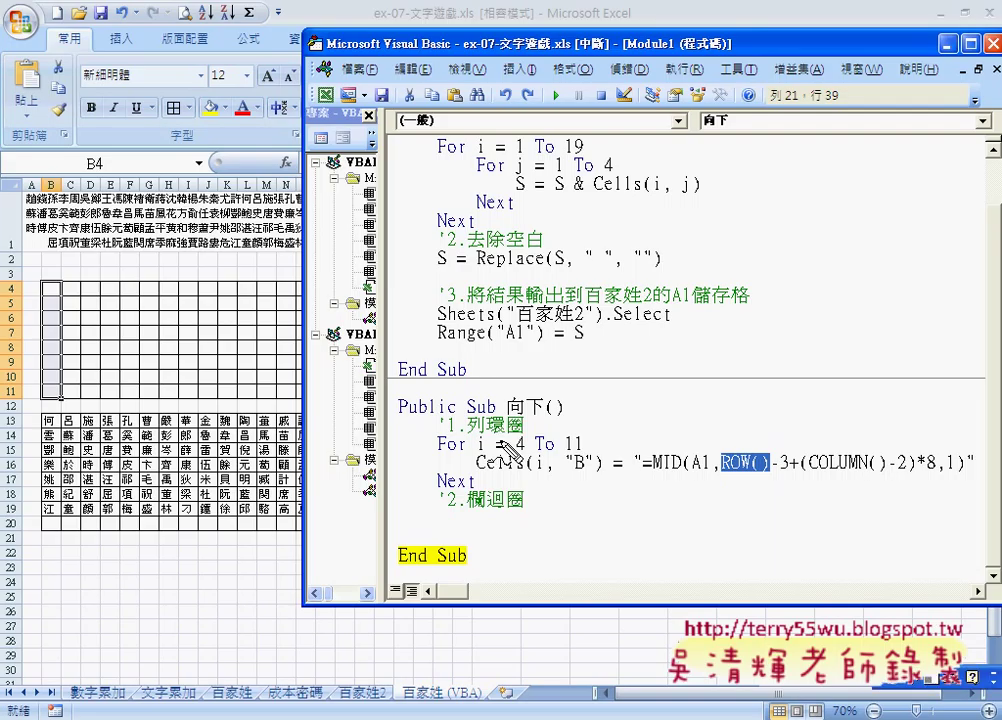
Step: Replace ROW() in the Cells formula line with " & i & " to concatenate the loop counter i
{"action": "mouse_move", "coordinate": [631, 451]}
{"action": "left_mouse_down"}
{"action": "mouse_move", "coordinate": [623, 477]}
{"action": "mouse_move", "coordinate": [966, 500]}
{"action": "mouse_move", "coordinate": [984, 494]}
{"action": "mouse_move", "coordinate": [990, 458]}
{"action": "mouse_move", "coordinate": [630, 447]}
{"action": "left_mouse_up"}
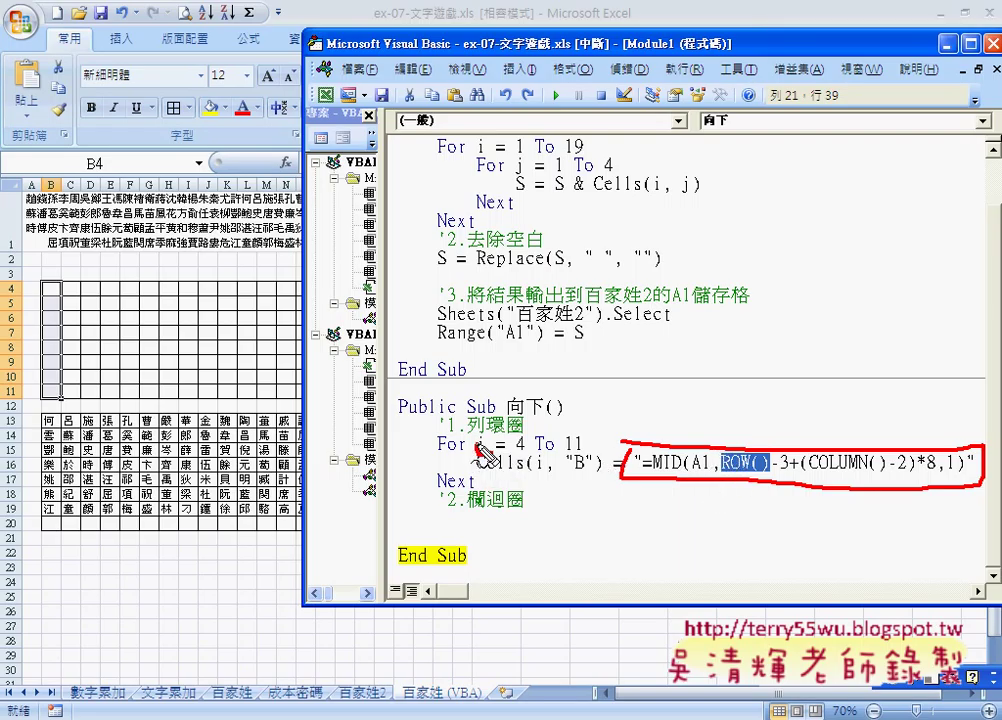
{"action": "mouse_move", "coordinate": [491, 434]}
{"action": "left_mouse_down"}
{"action": "mouse_move", "coordinate": [497, 452]}
{"action": "mouse_move", "coordinate": [490, 434]}
{"action": "left_mouse_up"}
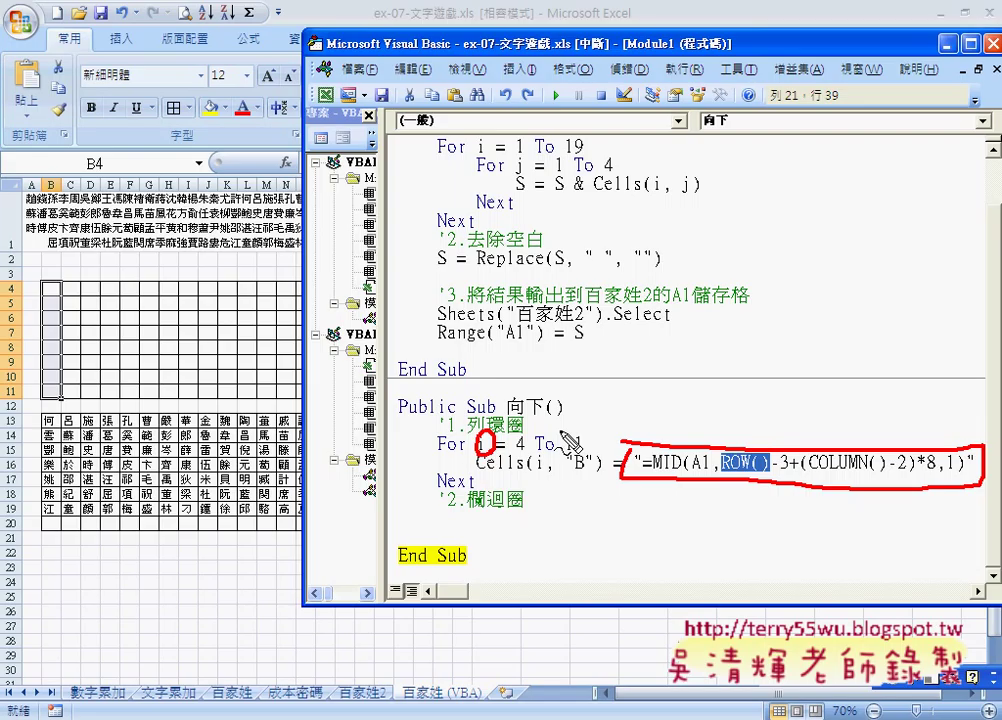
{"action": "key", "text": "Escape"}
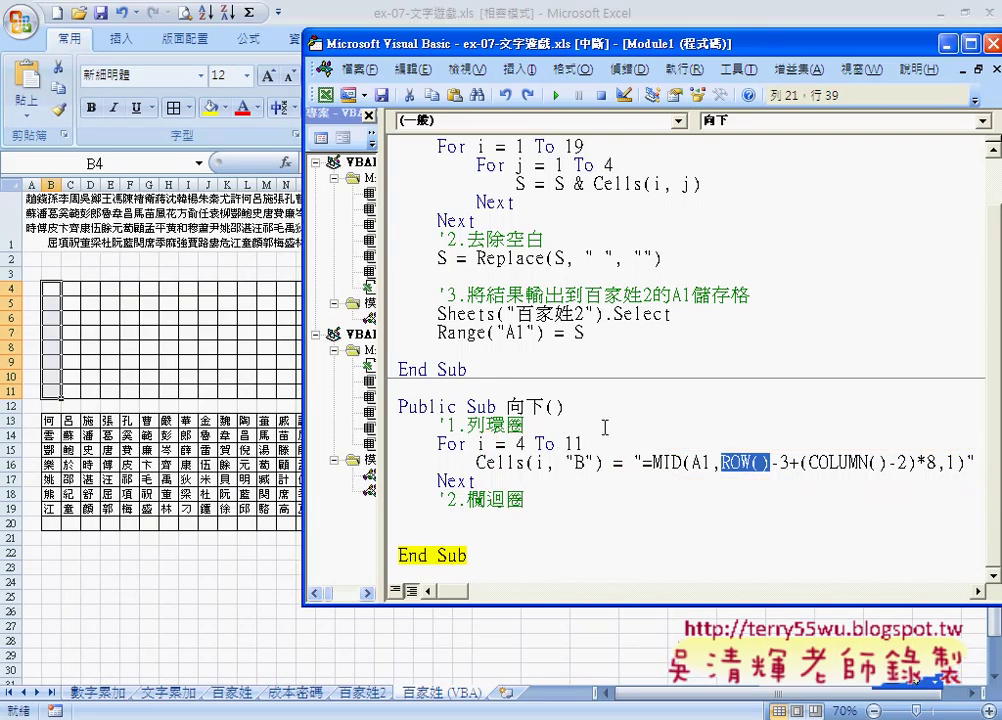
{"action": "type", "text": "\"\""}
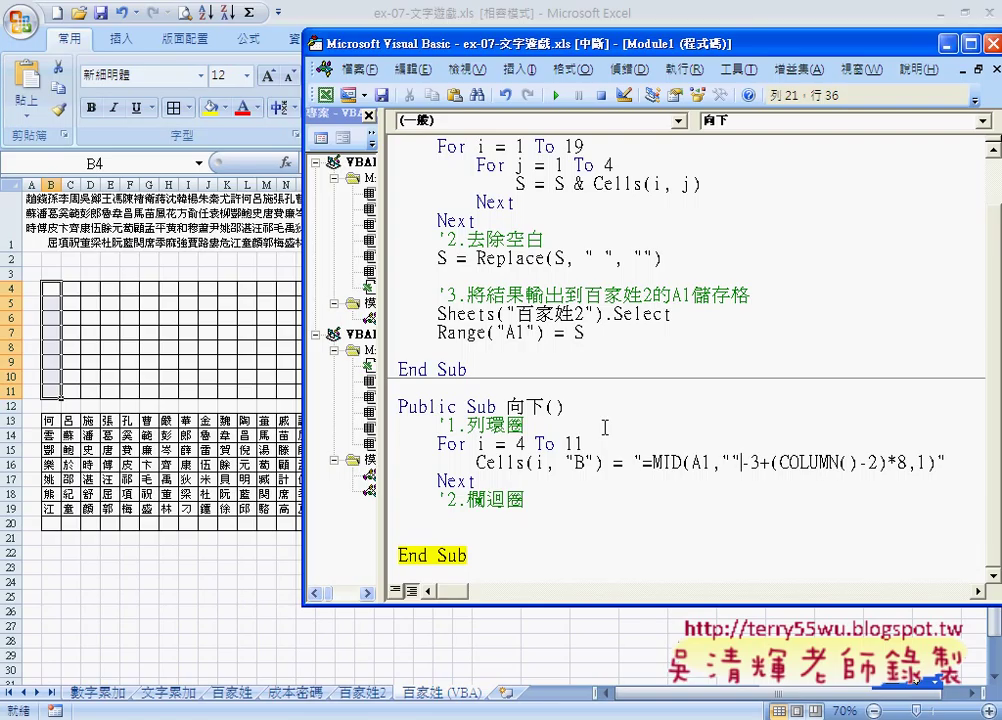
{"action": "key", "text": "Left"}
{"action": "type", "text": "i"}
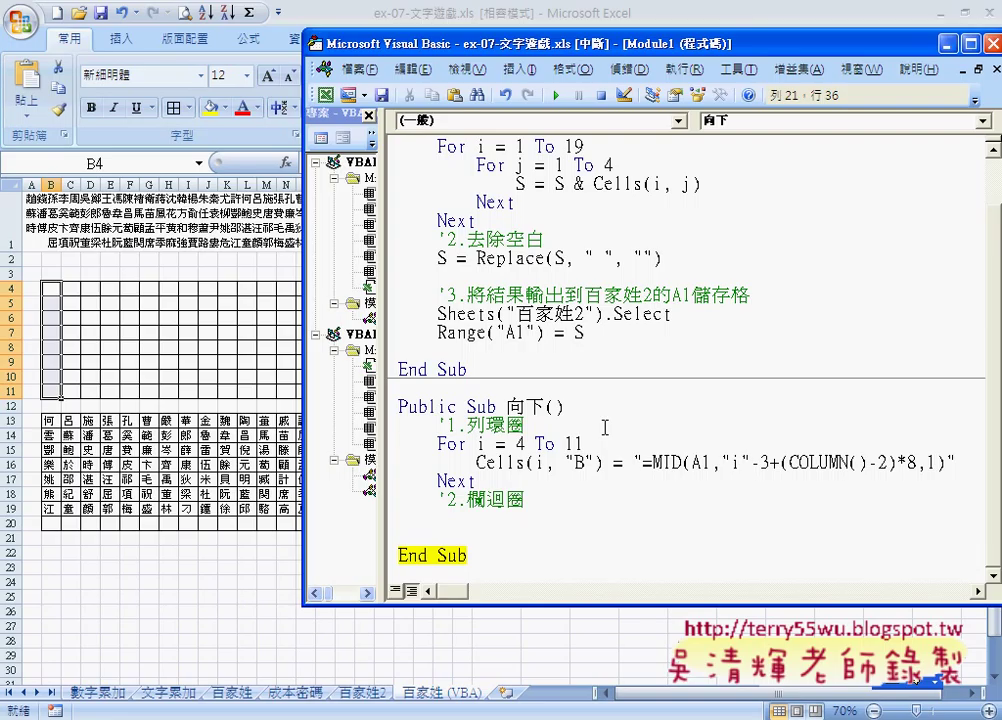
{"action": "key", "text": "Left"}
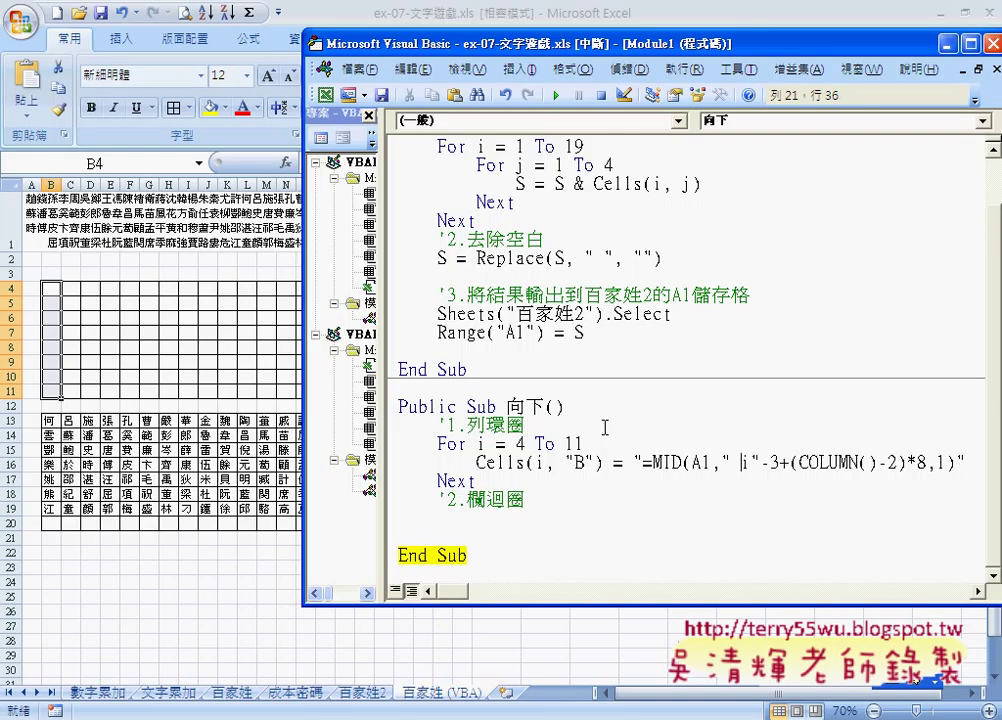
{"action": "type", "text": "&"}
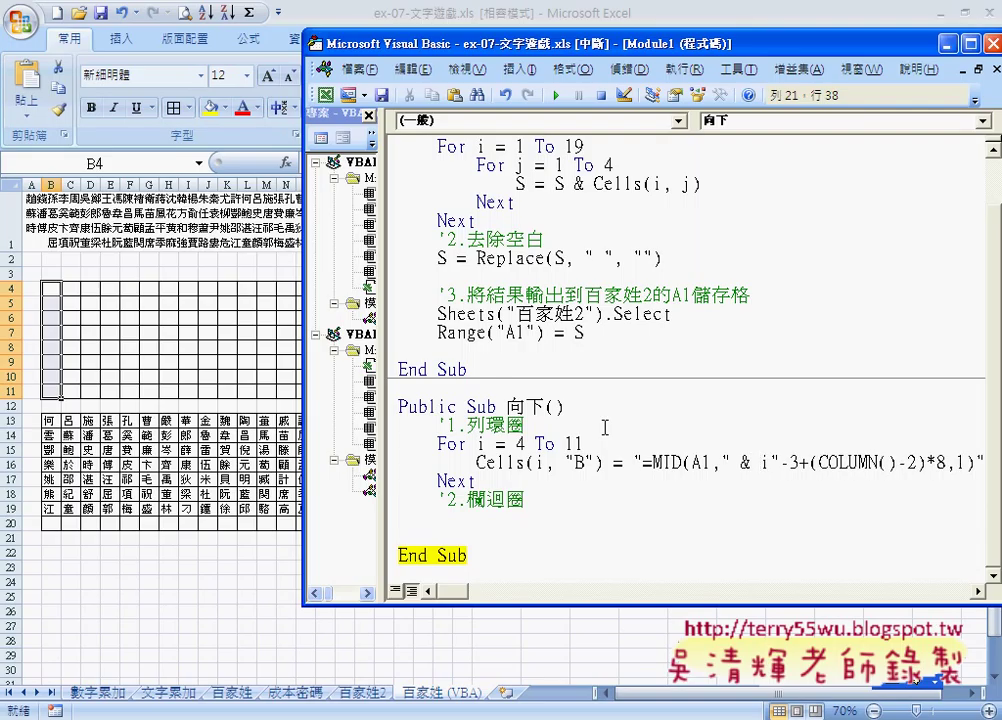
{"action": "key", "text": "Right"}
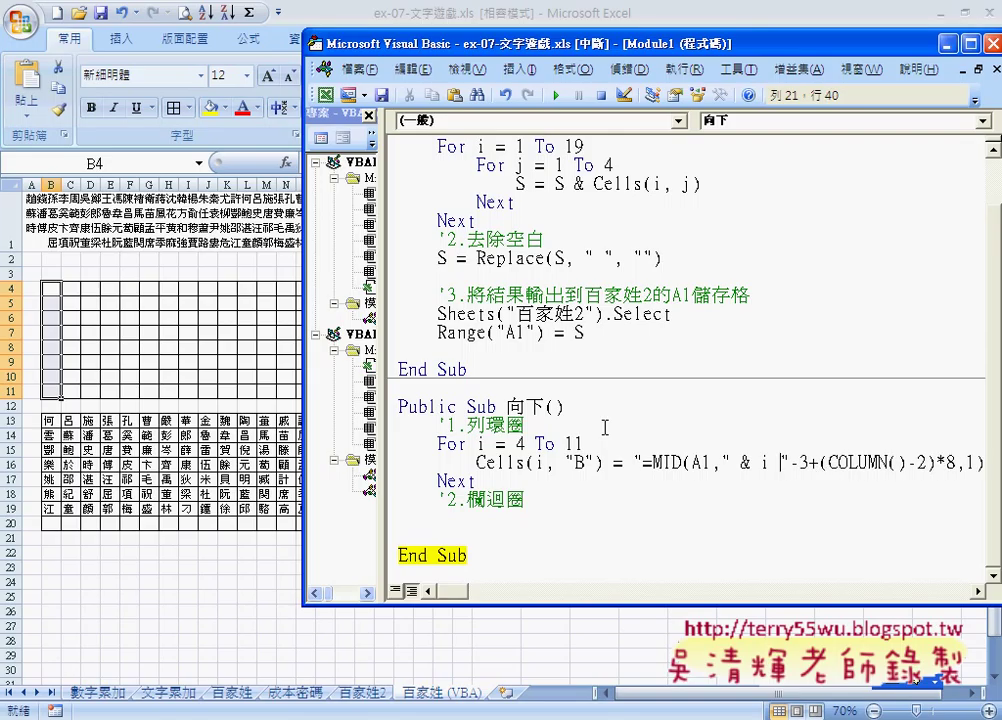
{"action": "type", "text": "&"}
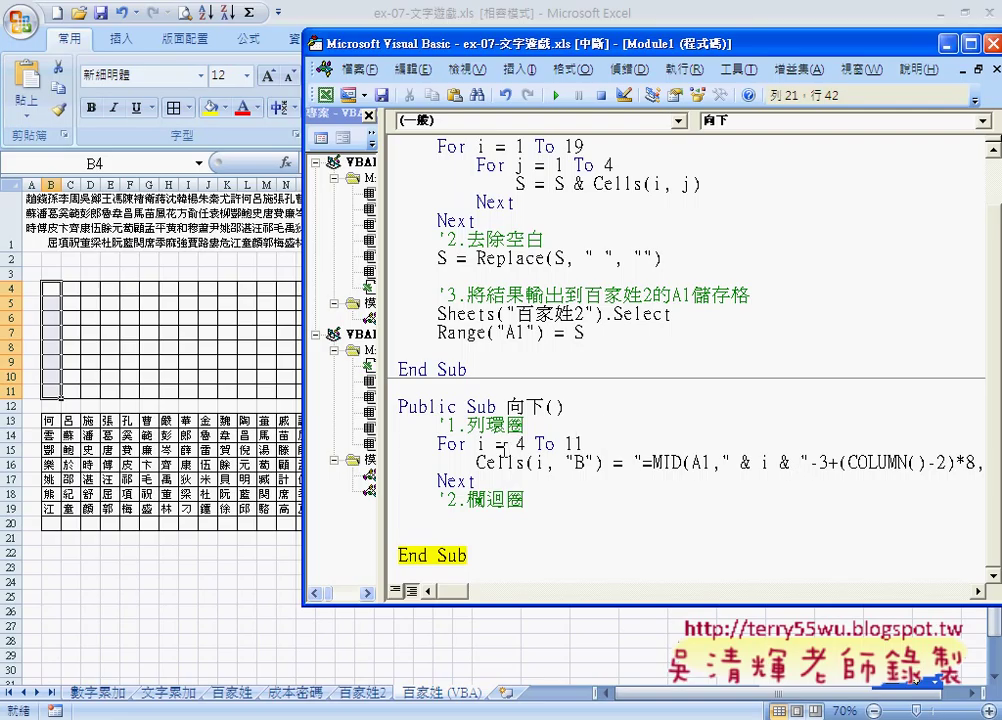
Step: Reset the paused run and step into 向下 so cell B4 receives its MID formula
{"action": "left_click", "coordinate": [601, 96]}
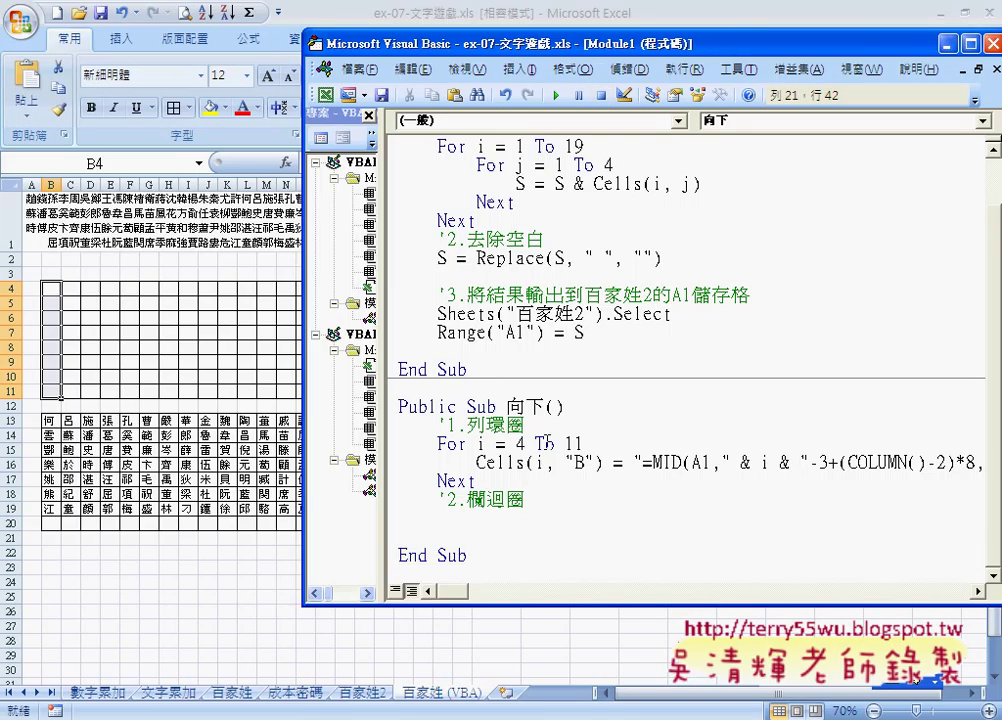
{"action": "left_click", "coordinate": [508, 407]}
{"action": "left_click", "coordinate": [484, 443]}
{"action": "key", "text": "F8"}
{"action": "key", "text": "F8"}
{"action": "key", "text": "F8"}
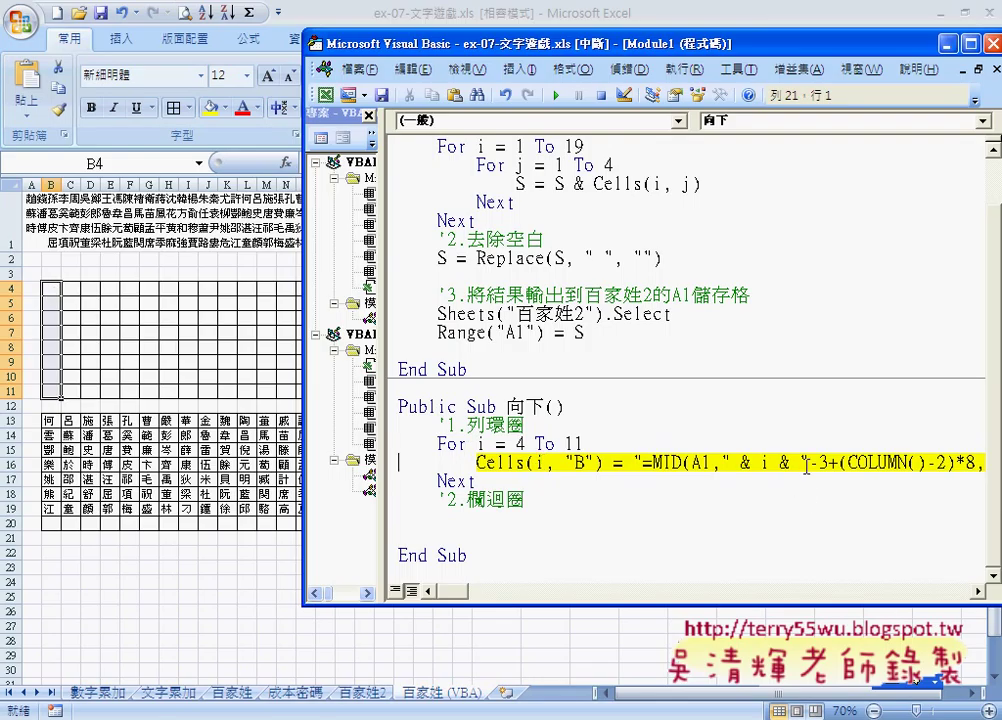
{"action": "left_click_drag", "start_coordinate": [441, 52], "coordinate": [567, 55]}
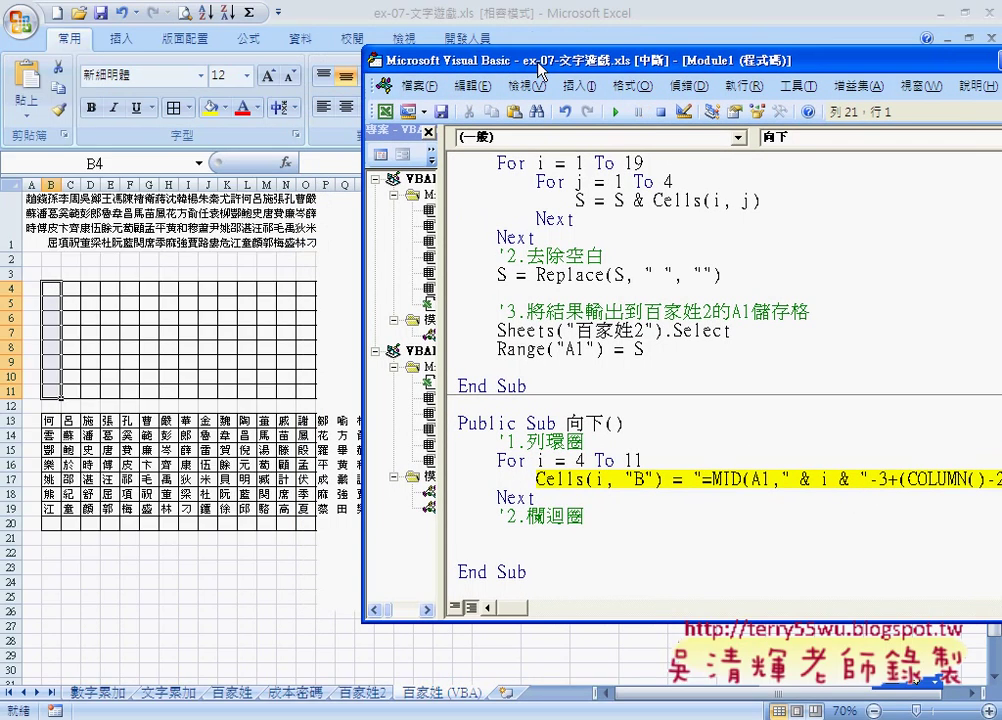
{"action": "key", "text": "F8"}
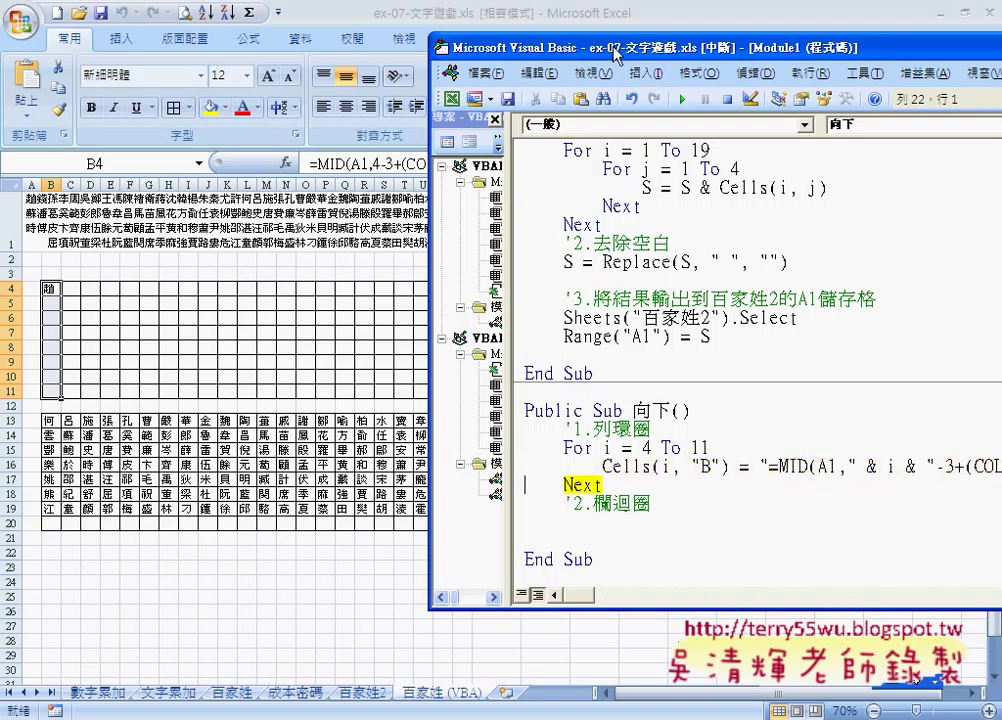
Step: Keep stepping through the row loop to fill B5 onward with 錢, 孫, 李, 周
{"action": "left_click_drag", "start_coordinate": [620, 56], "coordinate": [662, 206]}
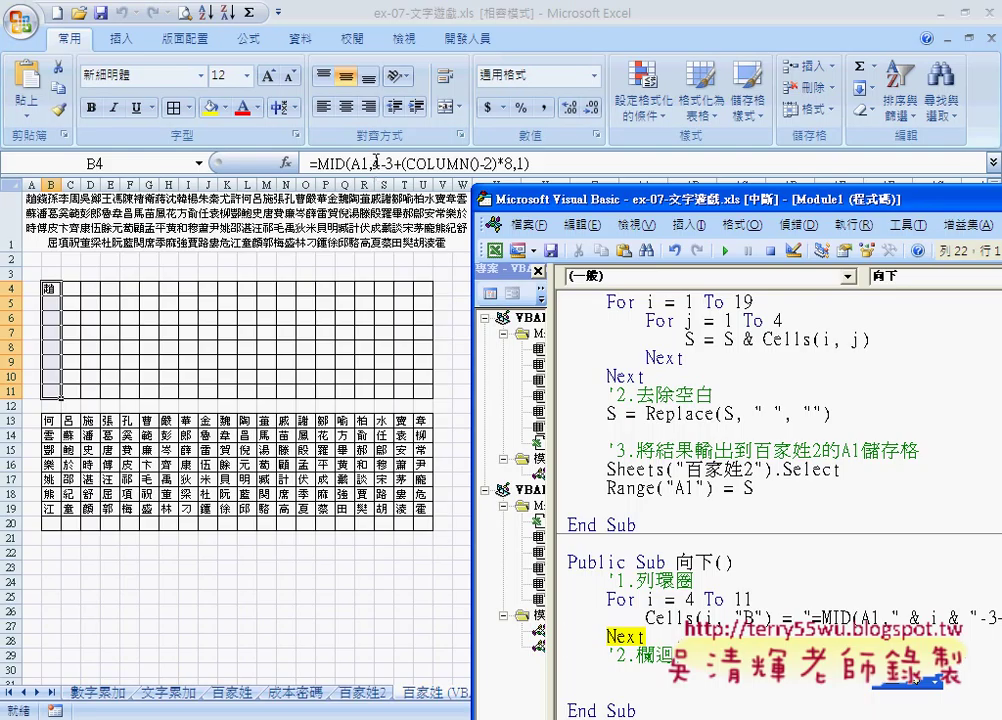
{"action": "mouse_move", "coordinate": [562, 203]}
{"action": "left_mouse_down"}
{"action": "mouse_move", "coordinate": [640, 30]}
{"action": "mouse_move", "coordinate": [630, 28]}
{"action": "left_mouse_up"}
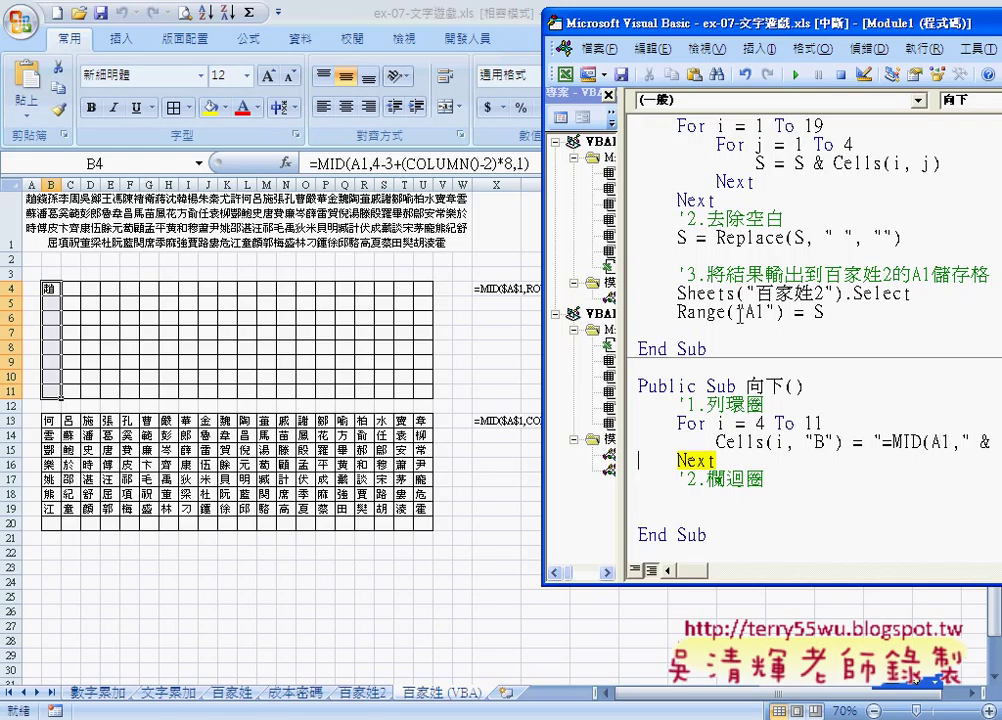
{"action": "key", "text": "F8"}
{"action": "key", "text": "F5"}
{"action": "key", "text": "F8"}
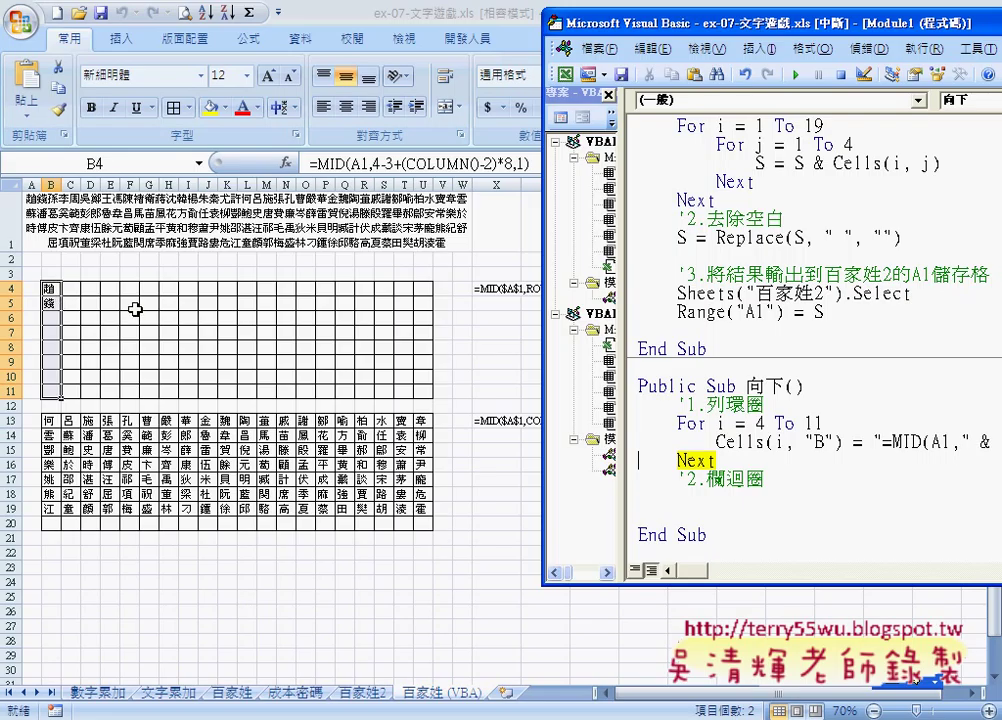
{"action": "key", "text": "F8"}
{"action": "key", "text": "F8"}
{"action": "key", "text": "F8"}
{"action": "key", "text": "F8"}
{"action": "key", "text": "F8"}
{"action": "key", "text": "F8"}
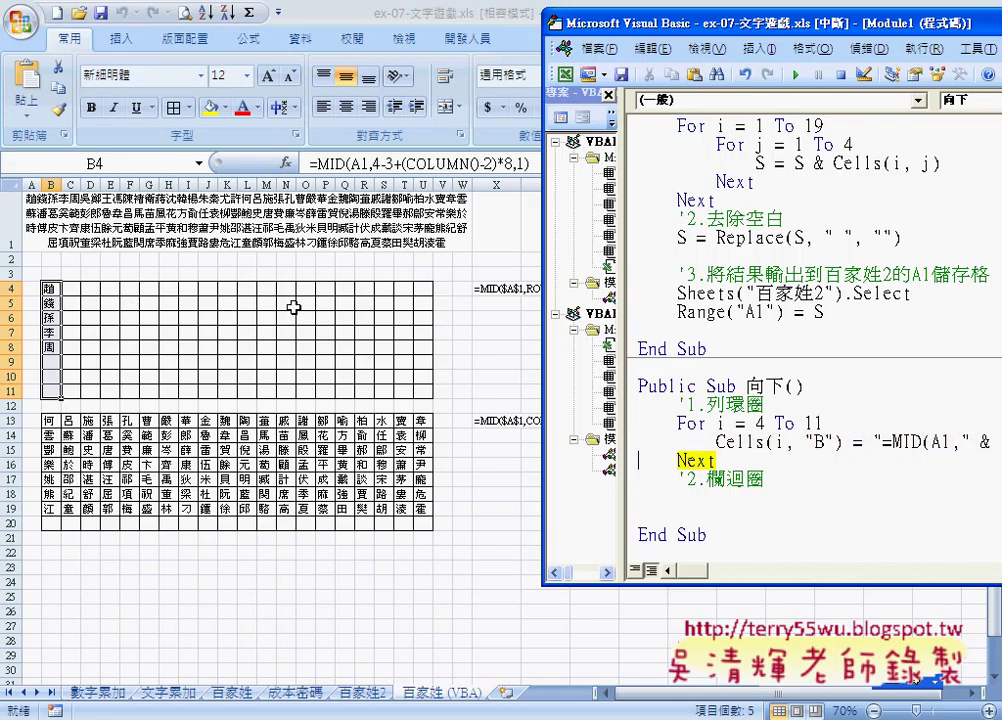
{"action": "key", "text": "F8"}
{"action": "key", "text": "F8"}
{"action": "key", "text": "F8"}
{"action": "key", "text": "F8"}
{"action": "key", "text": "F8"}
{"action": "key", "text": "F8"}
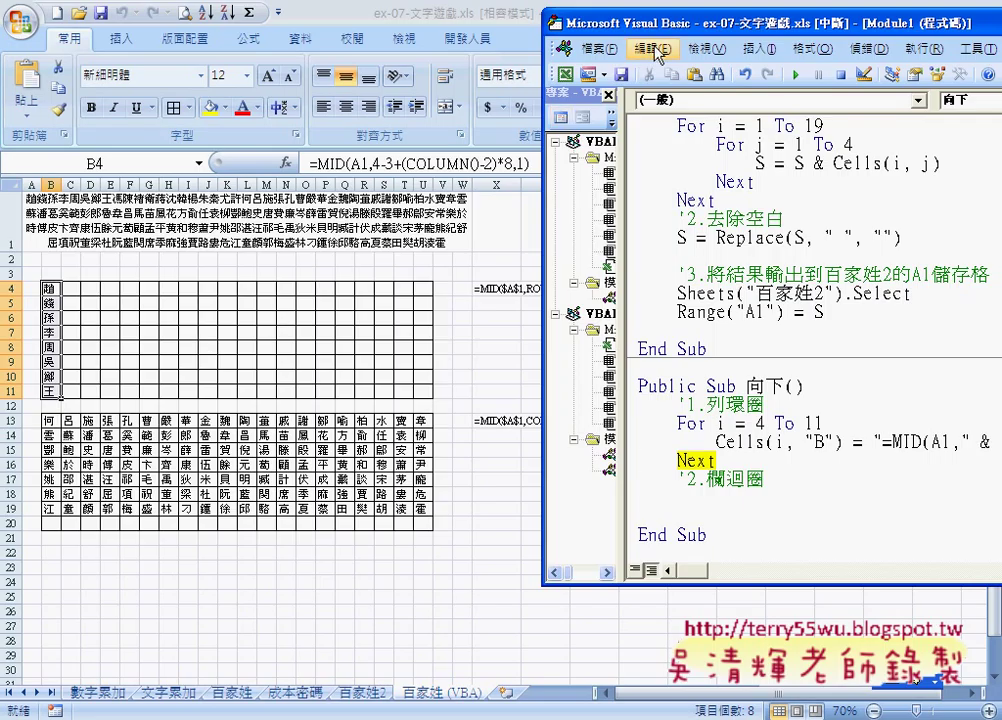
Step: Add a For j = 2 To 21 … Next loop below 欄迴圈 containing an indented cells(4,j)="" line
{"action": "left_click_drag", "start_coordinate": [656, 28], "coordinate": [414, 28]}
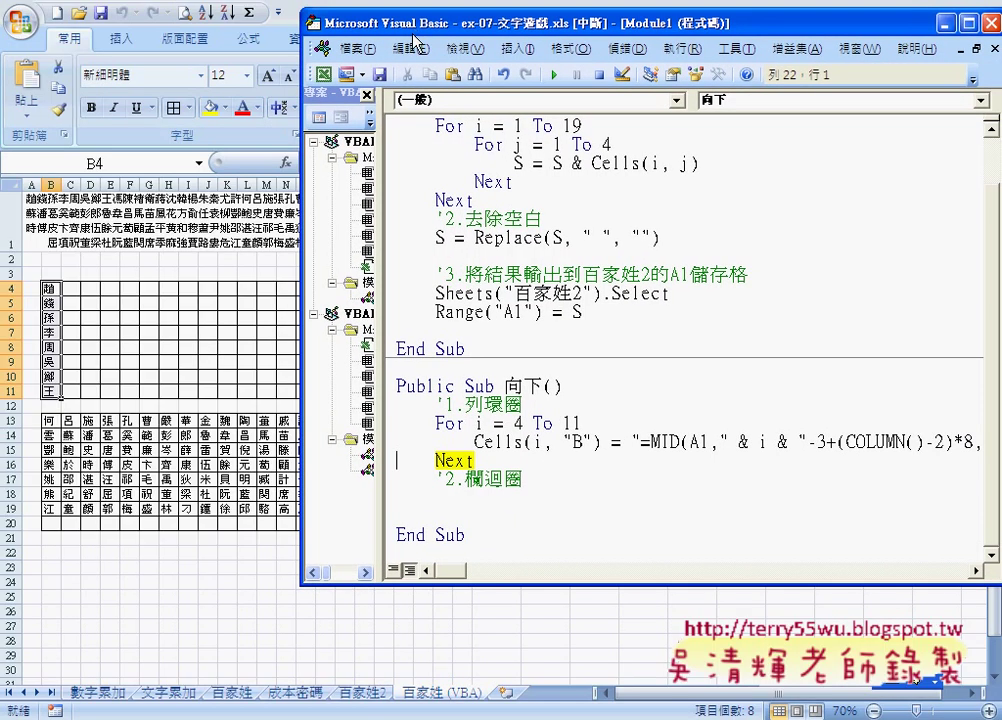
{"action": "left_click", "coordinate": [532, 481]}
{"action": "key", "text": "Return"}
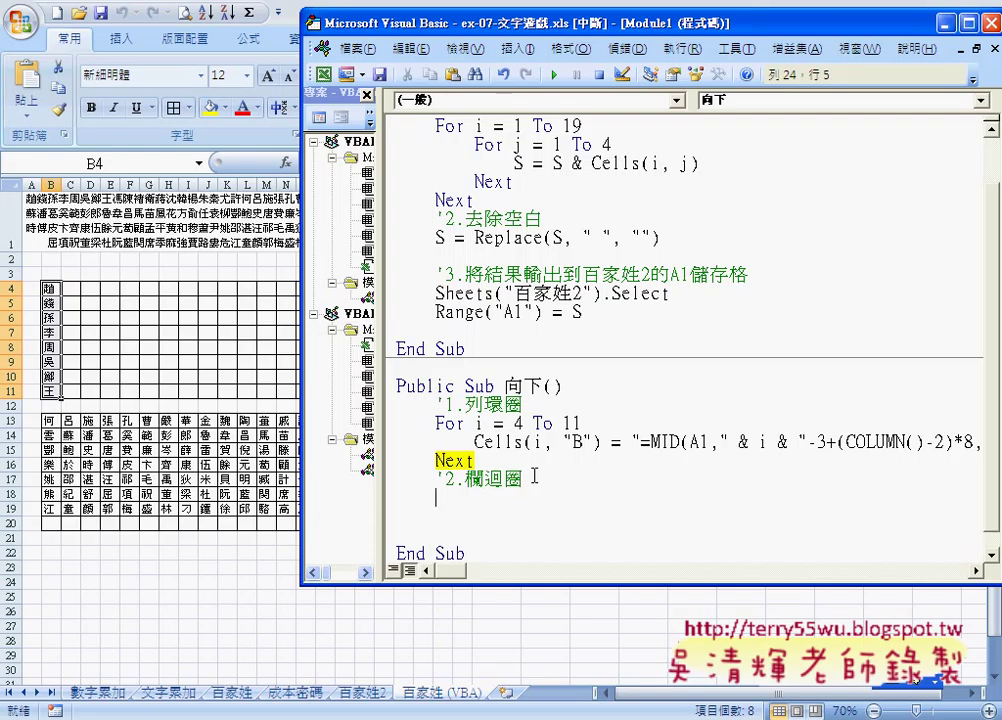
{"action": "type", "text": "fo"}
{"action": "type", "text": "r j"}
{"action": "type", "text": "="}
{"action": "type", "text": " 2 t"}
{"action": "type", "text": "o 21"}
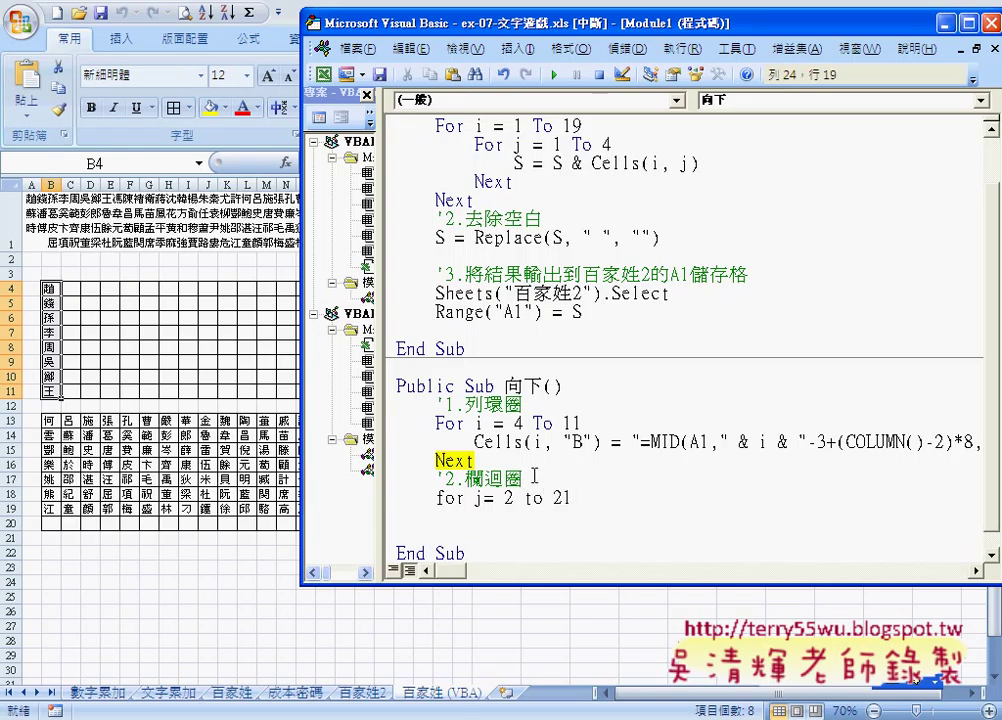
{"action": "key", "text": "Return"}
{"action": "key", "text": "Return"}
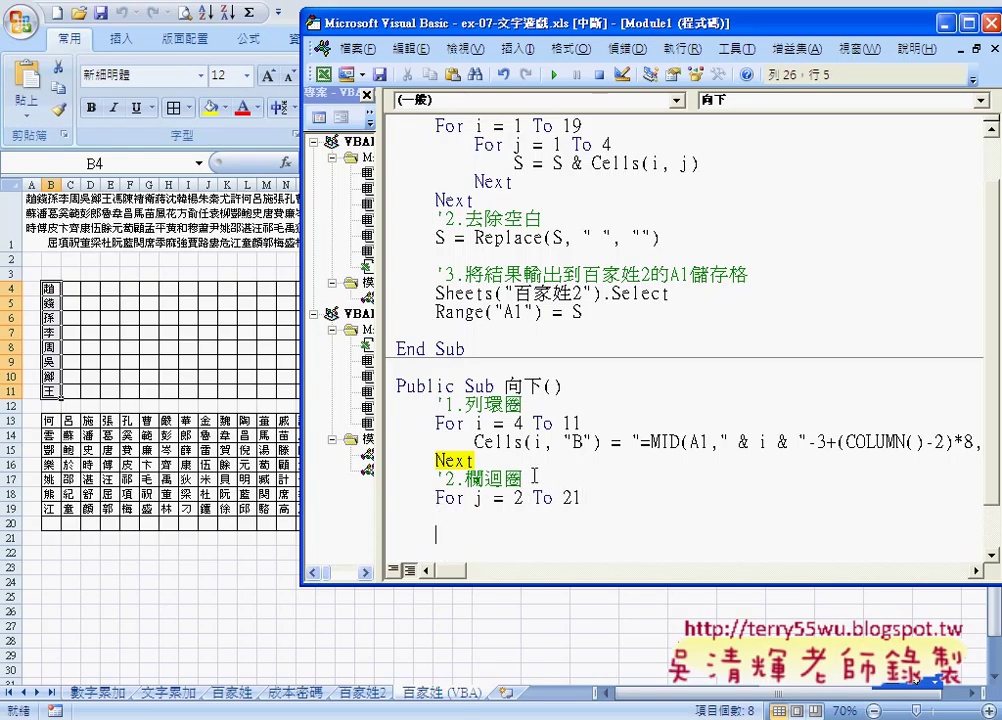
{"action": "type", "text": "next"}
{"action": "key", "text": "Up"}
{"action": "key", "text": "Tab"}
{"action": "type", "text": "c"}
{"action": "type", "text": "ells"}
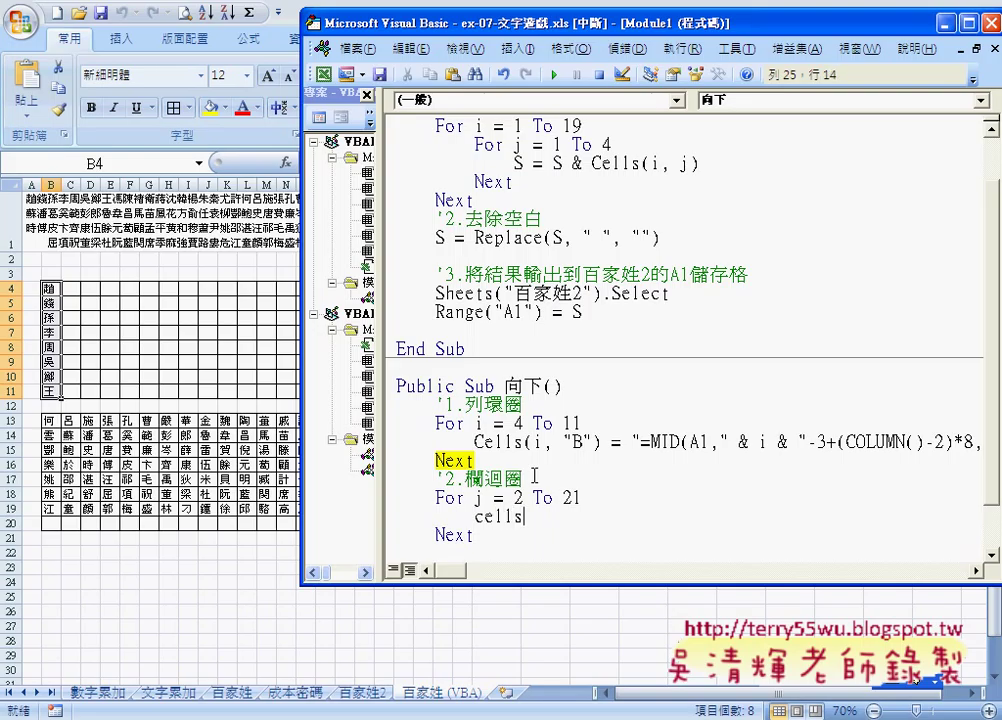
{"action": "type", "text": "("}
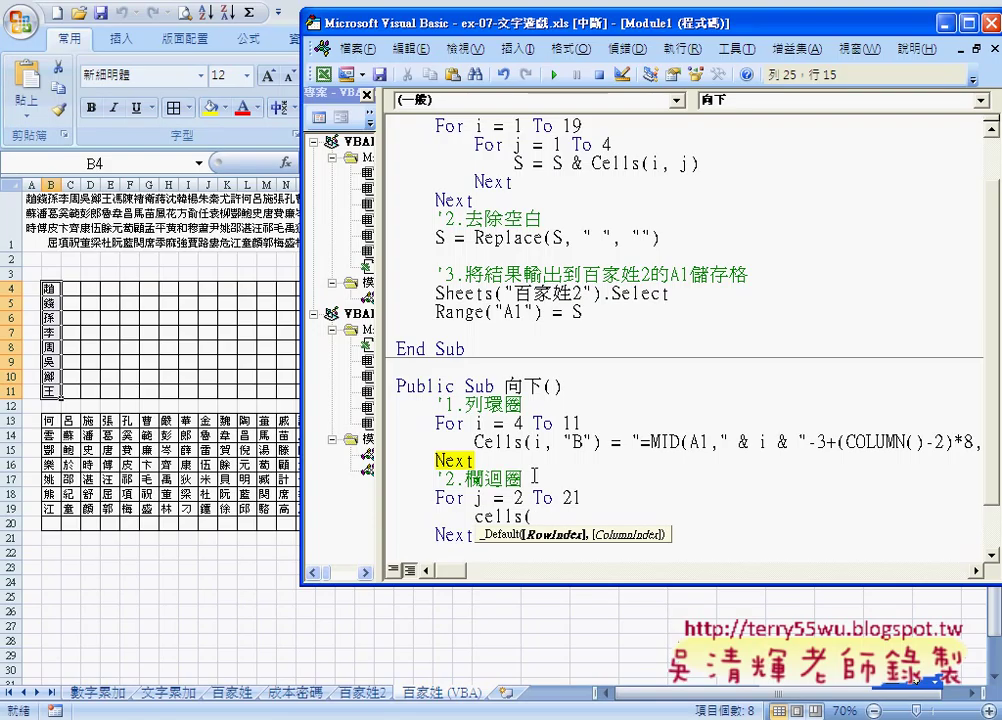
{"action": "type", "text": "4,"}
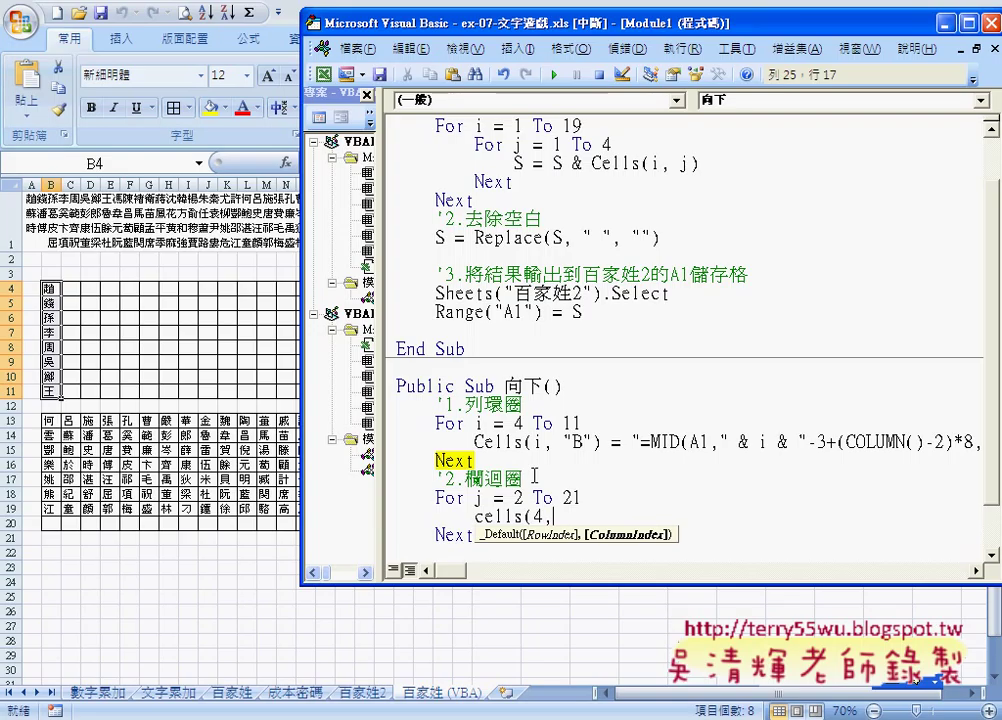
{"action": "type", "text": "j"}
{"action": "type", "text": ")="}
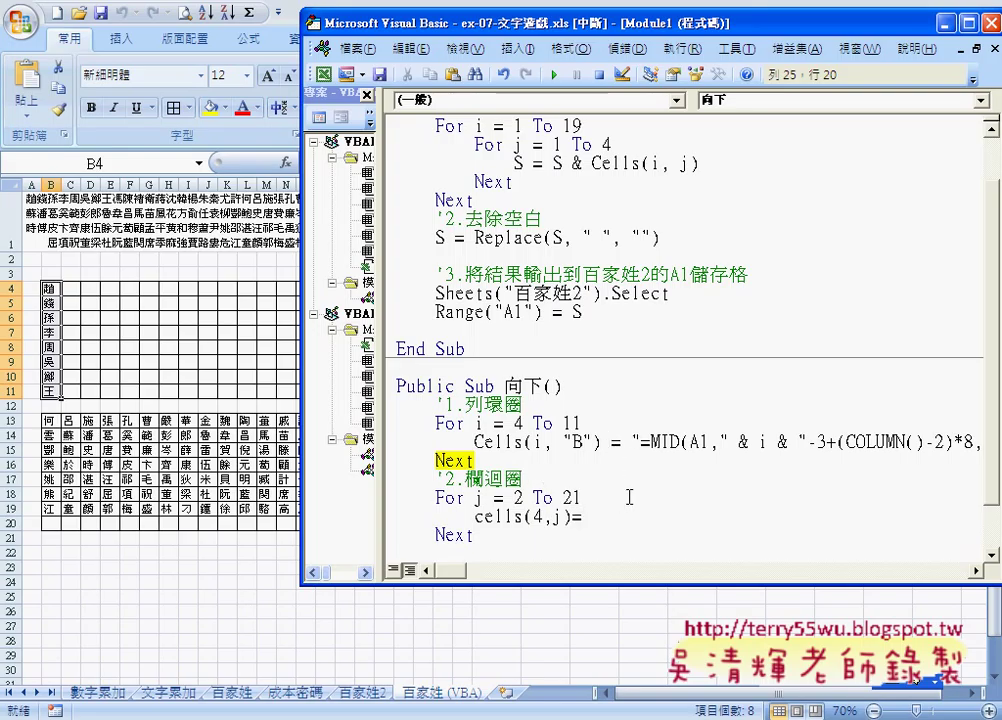
{"action": "type", "text": "\"\""}
Step: Copy the formula =MID($A$1,ROW()-3+(COLUMN()-2)*8,1) from cell X4's formula bar
{"action": "left_click", "coordinate": [109, 303]}
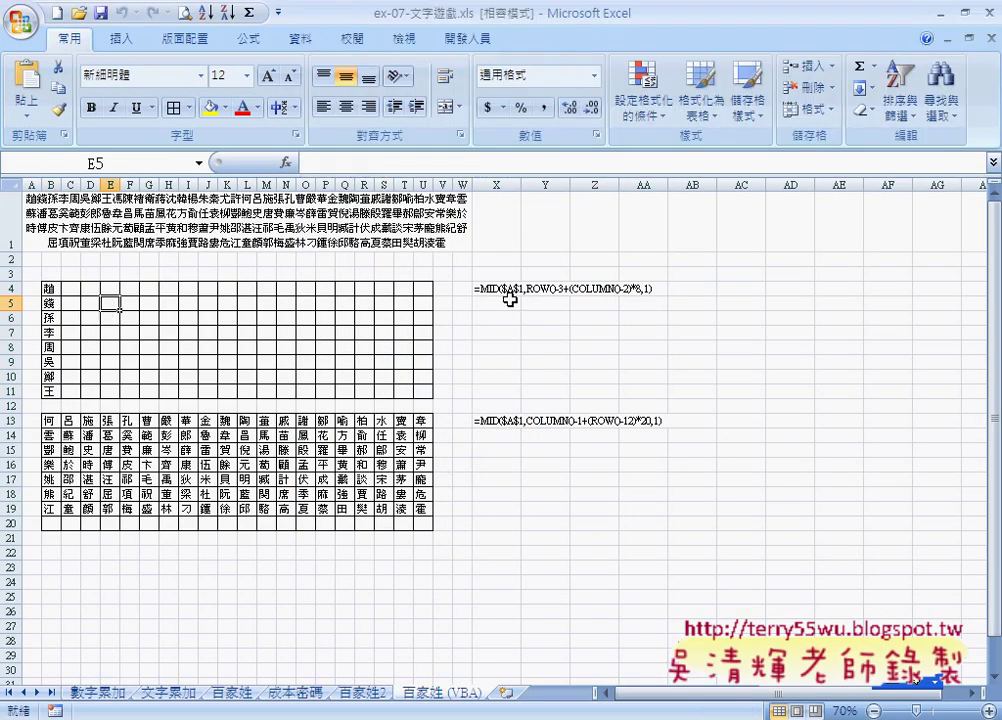
{"action": "left_click", "coordinate": [505, 290]}
{"action": "left_click_drag", "start_coordinate": [578, 163], "coordinate": [310, 163]}
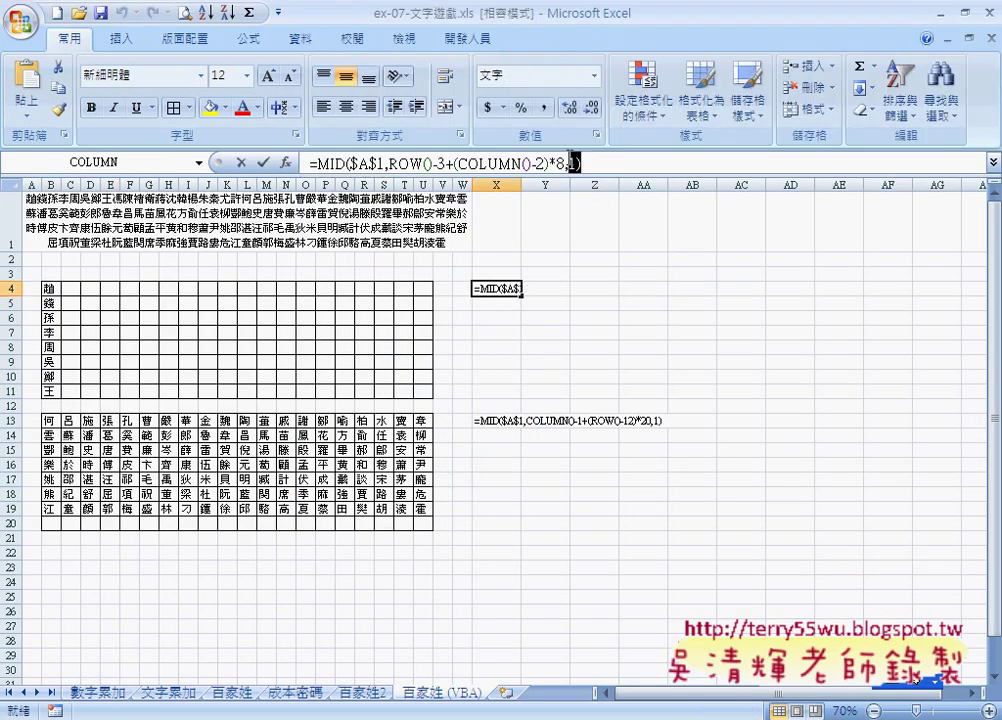
{"action": "right_click", "coordinate": [399, 164]}
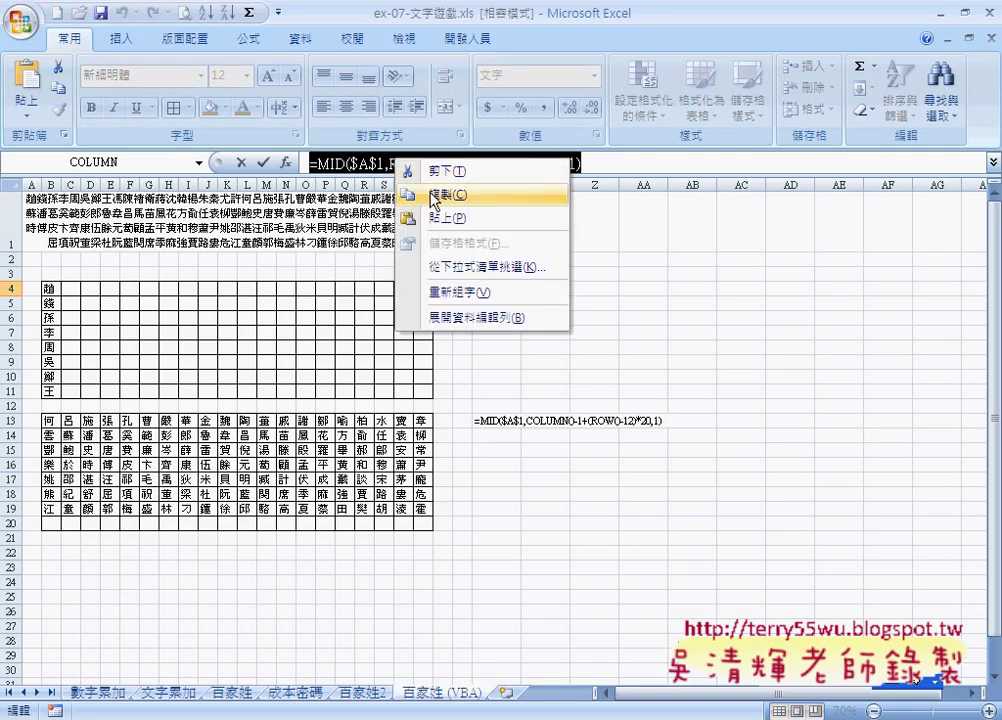
{"action": "left_click", "coordinate": [520, 195]}
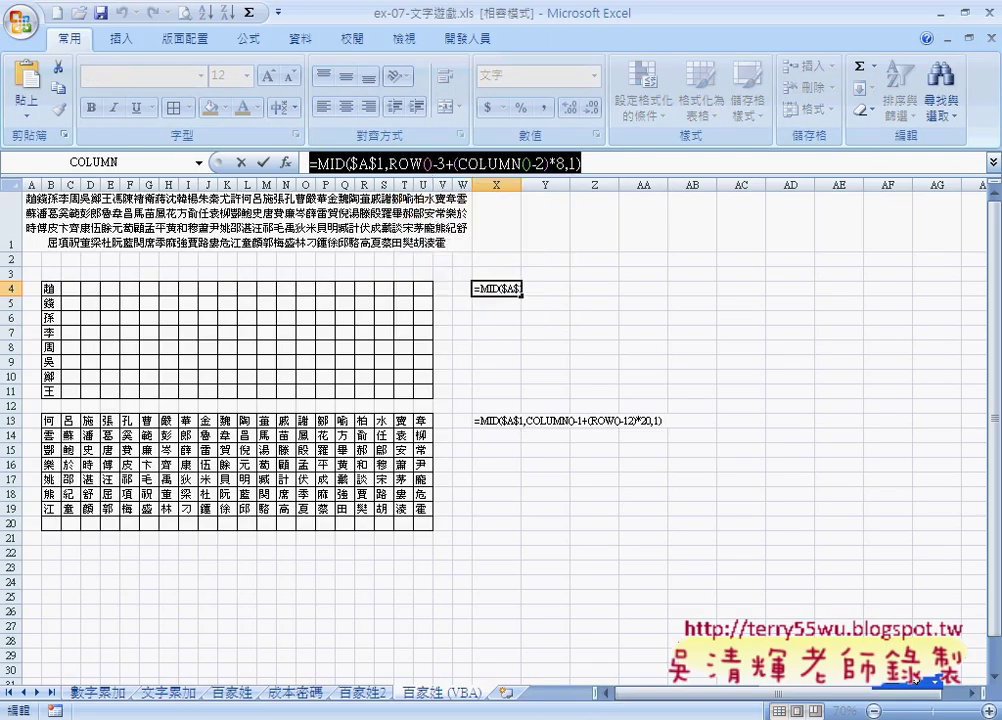
{"action": "left_click", "coordinate": [547, 718]}
{"action": "left_click", "coordinate": [528, 663]}
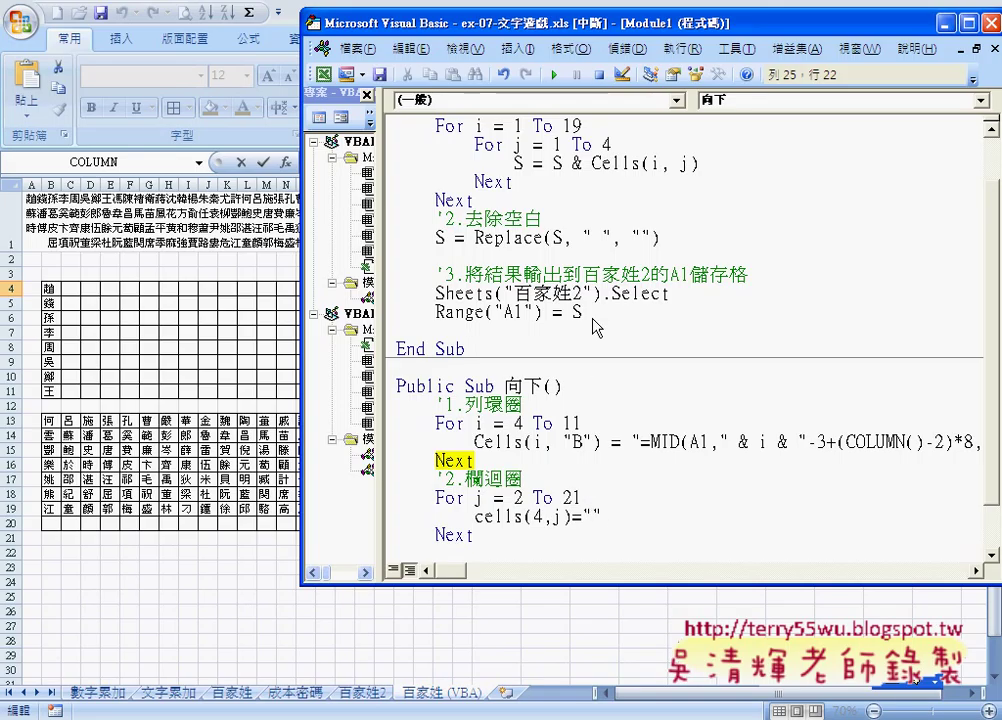
{"action": "left_click", "coordinate": [304, 8]}
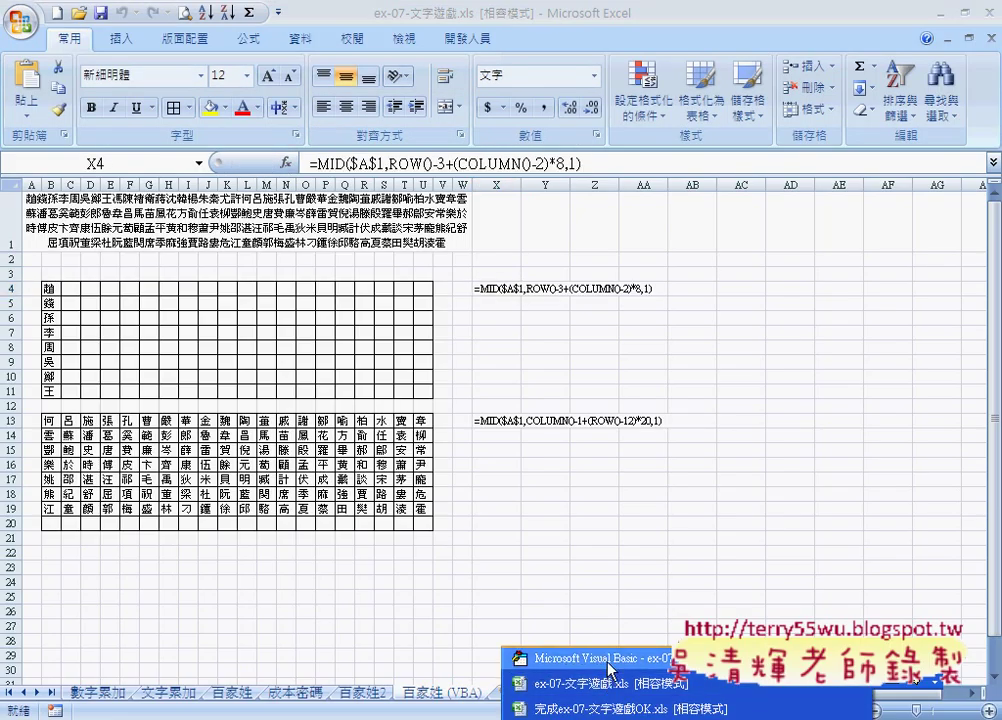
{"action": "left_click", "coordinate": [600, 598]}
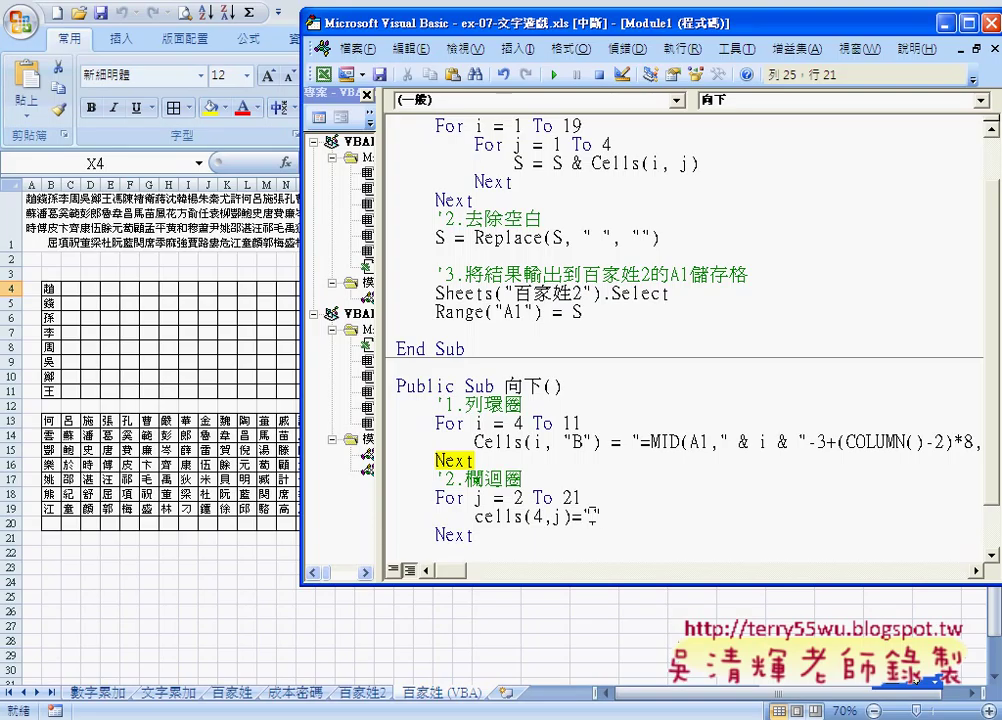
Step: Paste the copied MID formula between the quotes of the cells(4,j) line
{"action": "key", "text": "Left"}
{"action": "type", "text": "=MID($A$1,ROW()-3+(COLUMN()-2)*8,1)"}
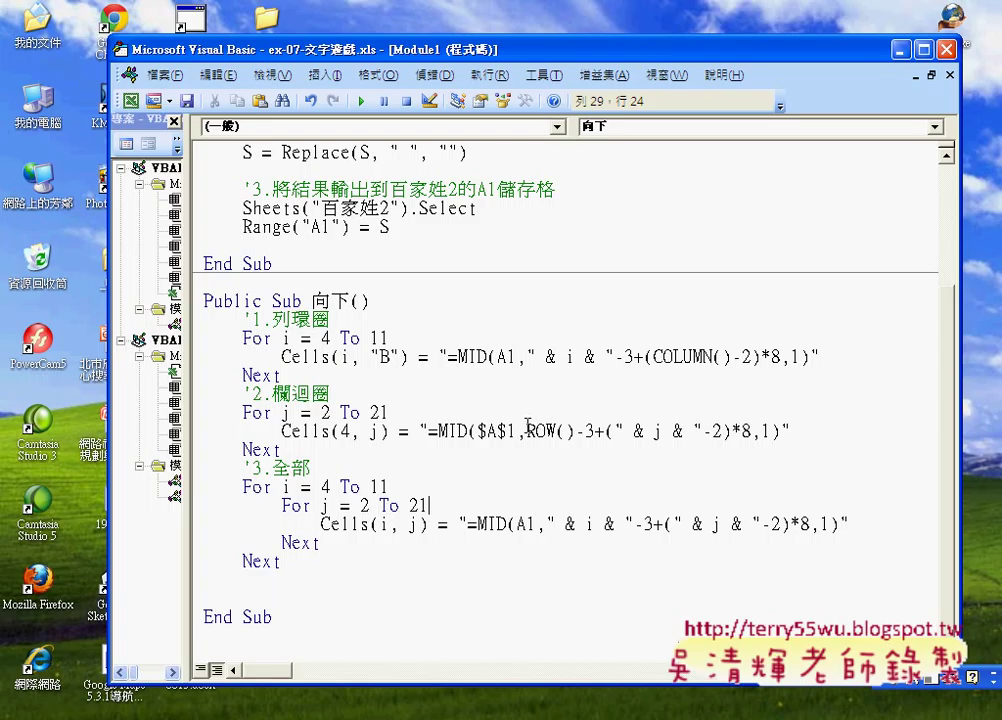
{"action": "left_click_drag", "start_coordinate": [527, 431], "coordinate": [574, 431]}
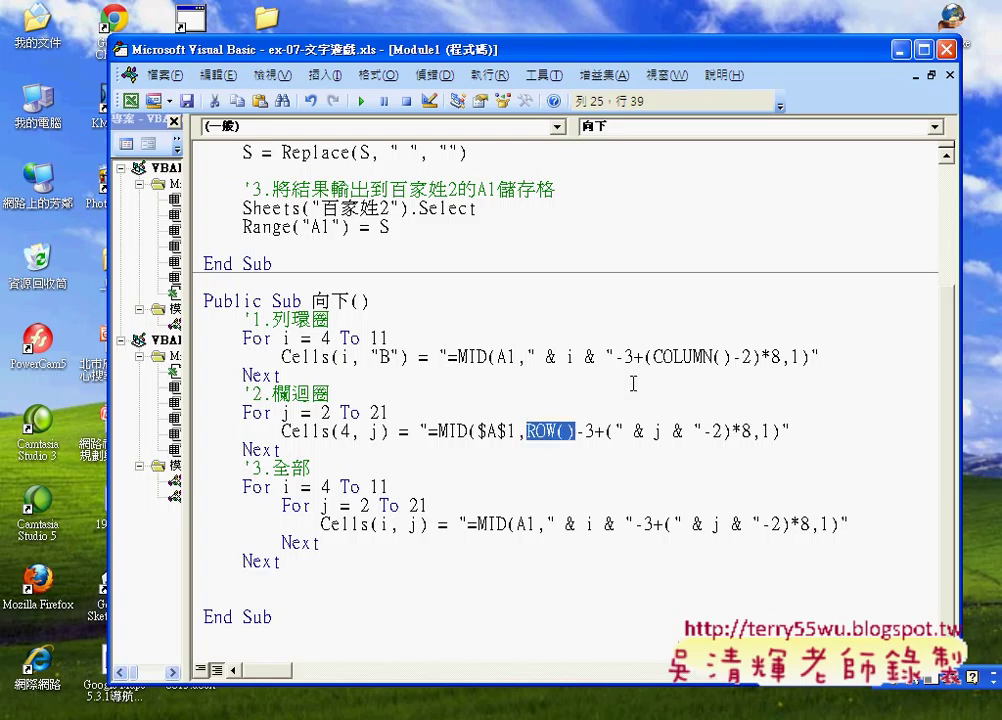
{"action": "double_click", "coordinate": [287, 412]}
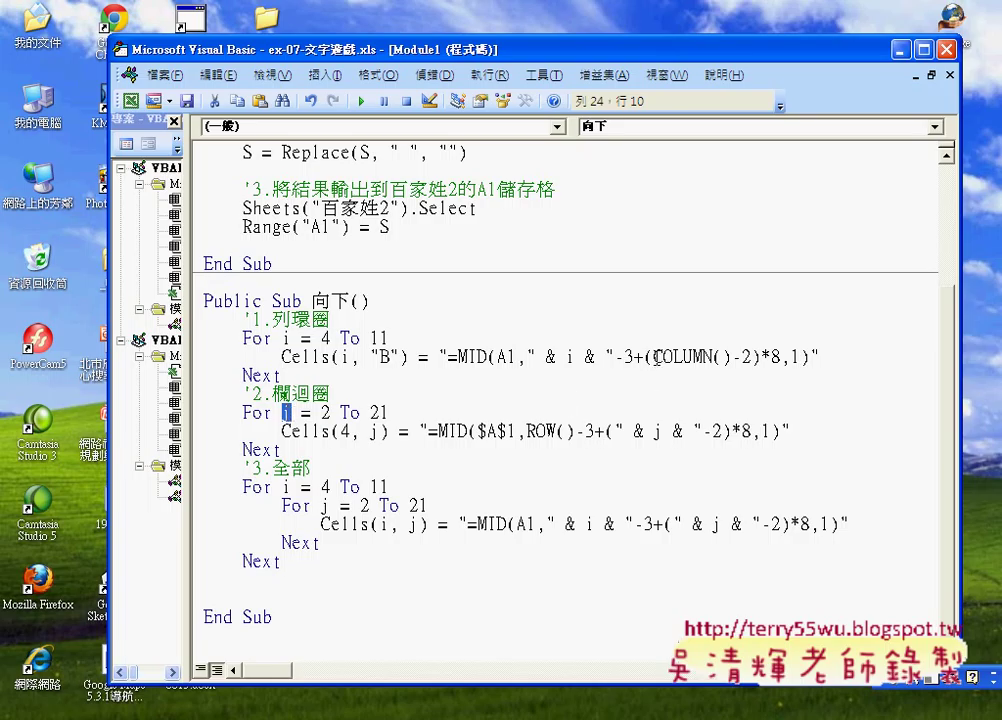
{"action": "left_click_drag", "start_coordinate": [654, 357], "coordinate": [724, 363]}
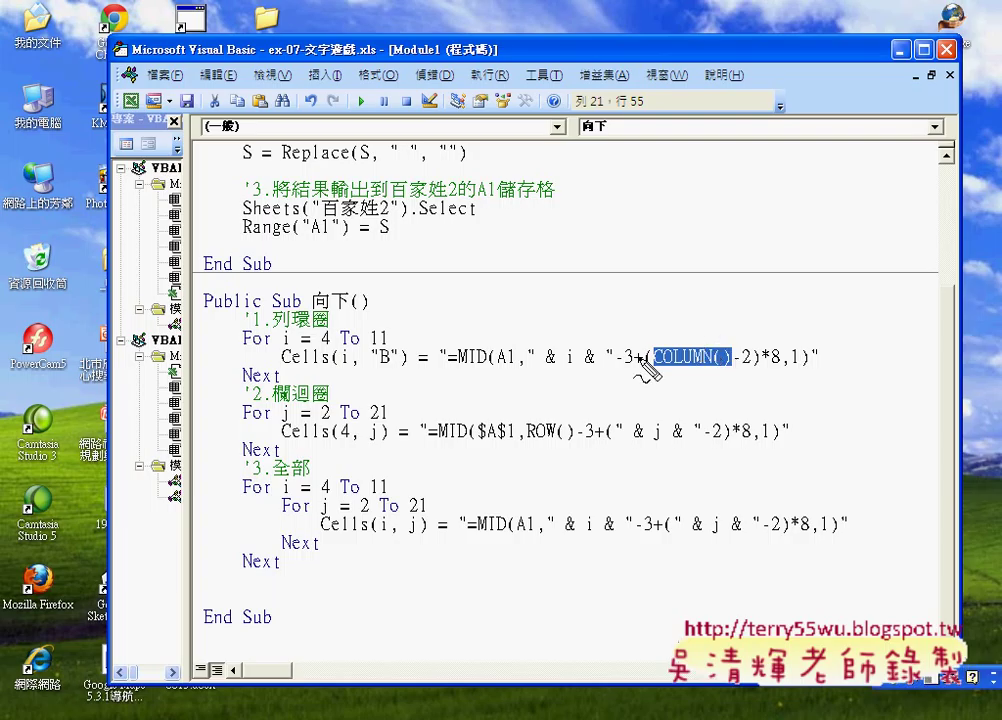
{"action": "left_click_drag", "start_coordinate": [652, 342], "coordinate": [652, 378]}
{"action": "left_click_drag", "start_coordinate": [732, 340], "coordinate": [732, 378]}
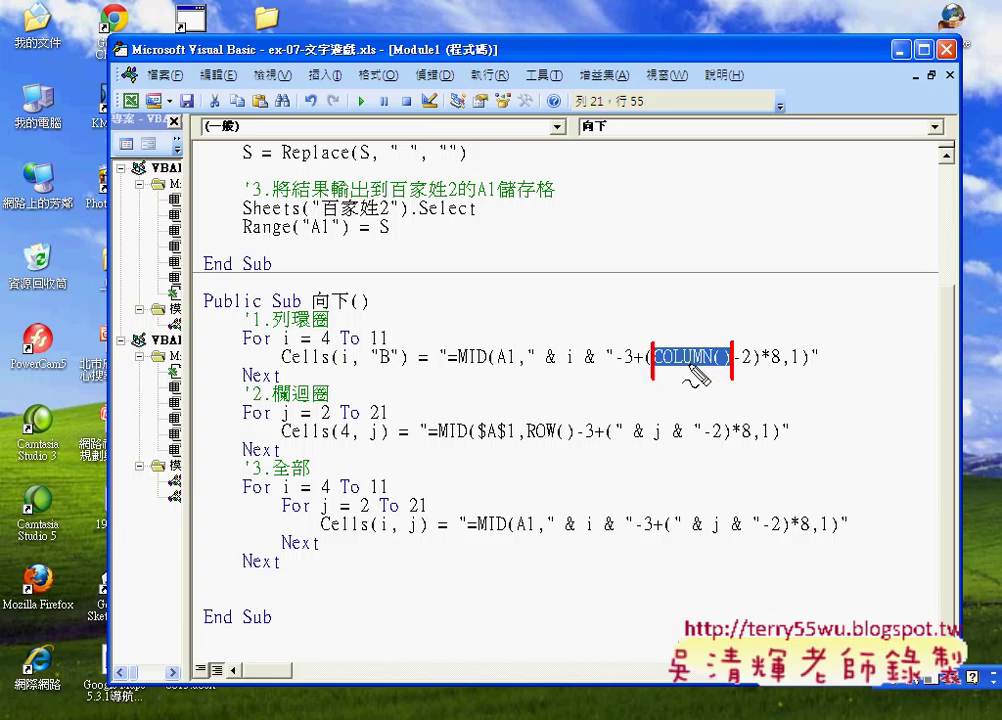
{"action": "mouse_move", "coordinate": [688, 366]}
{"action": "left_mouse_down"}
{"action": "mouse_move", "coordinate": [653, 410]}
{"action": "mouse_move", "coordinate": [672, 398]}
{"action": "left_mouse_up"}
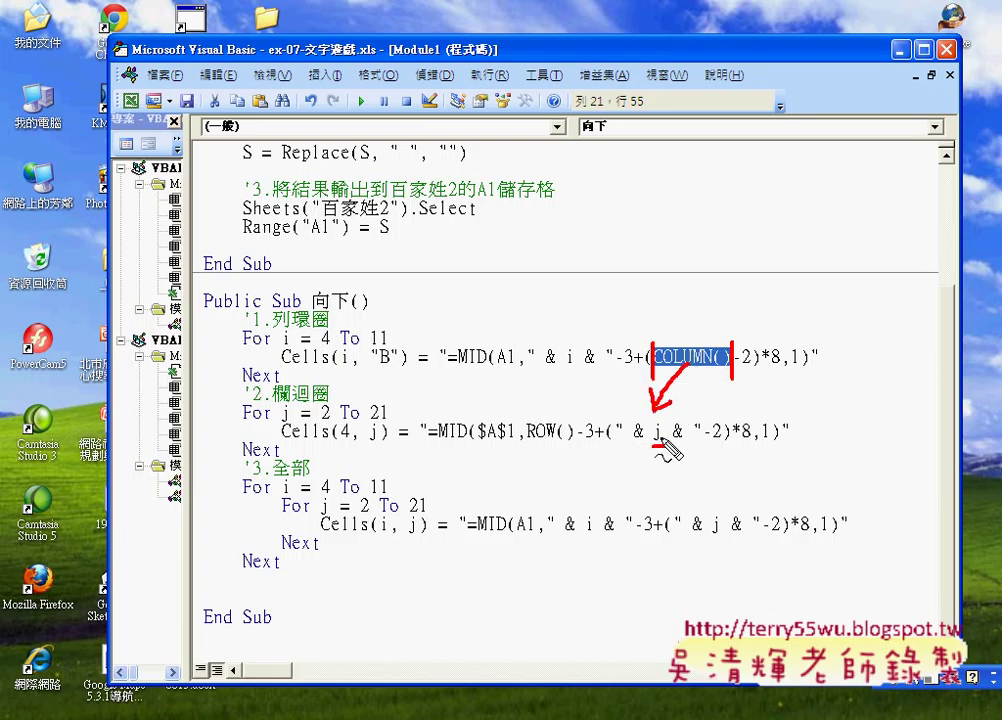
{"action": "left_click_drag", "start_coordinate": [652, 446], "coordinate": [665, 446]}
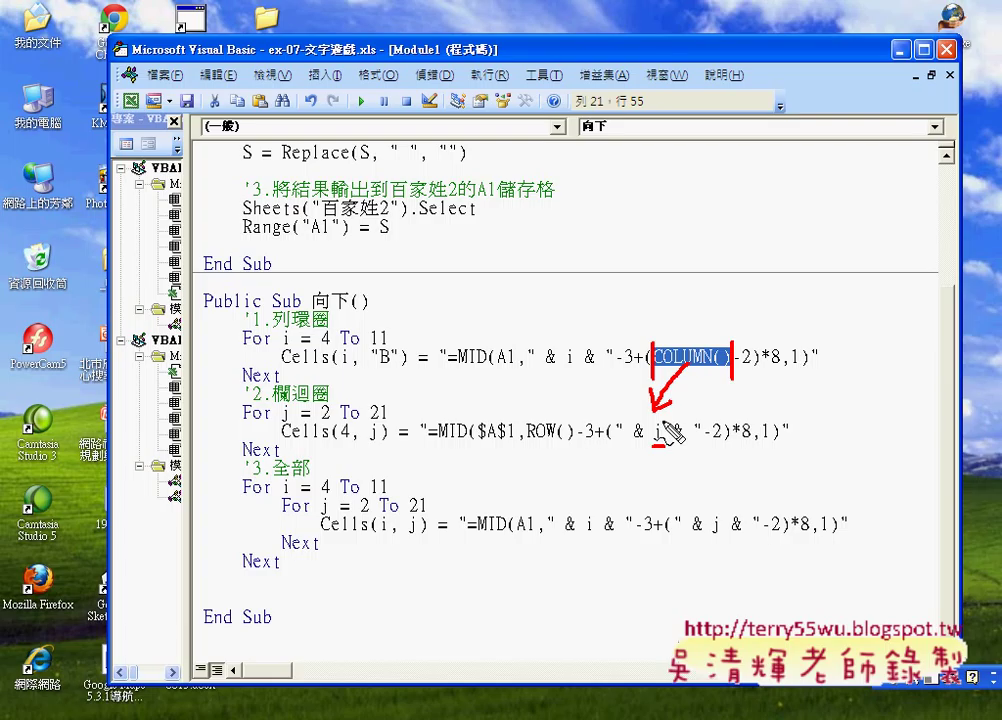